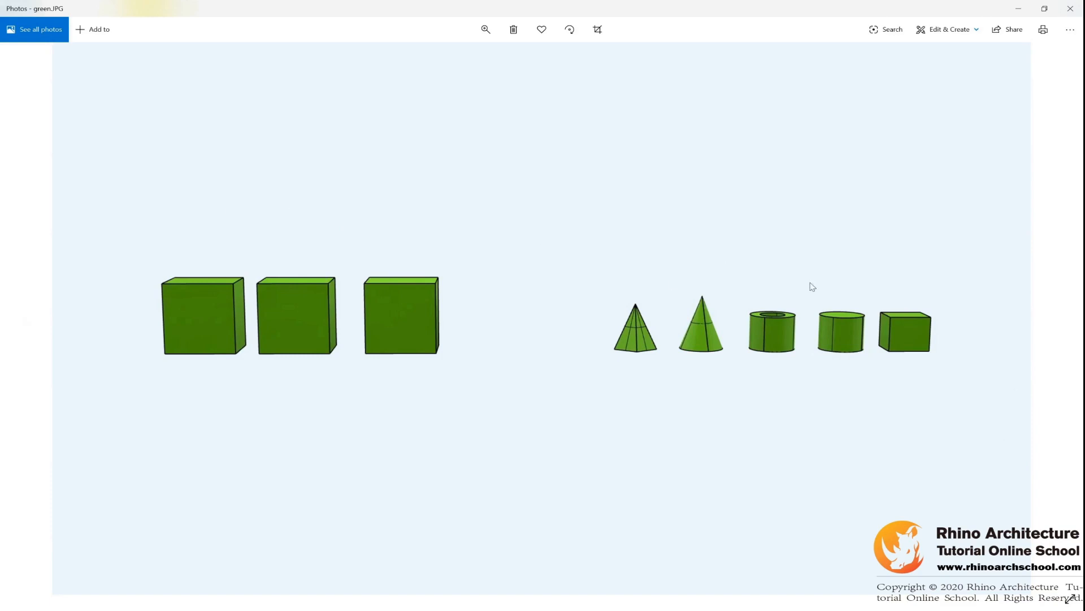
- Look through the reference images of solids shown in different display colours
left_click(1, 291)
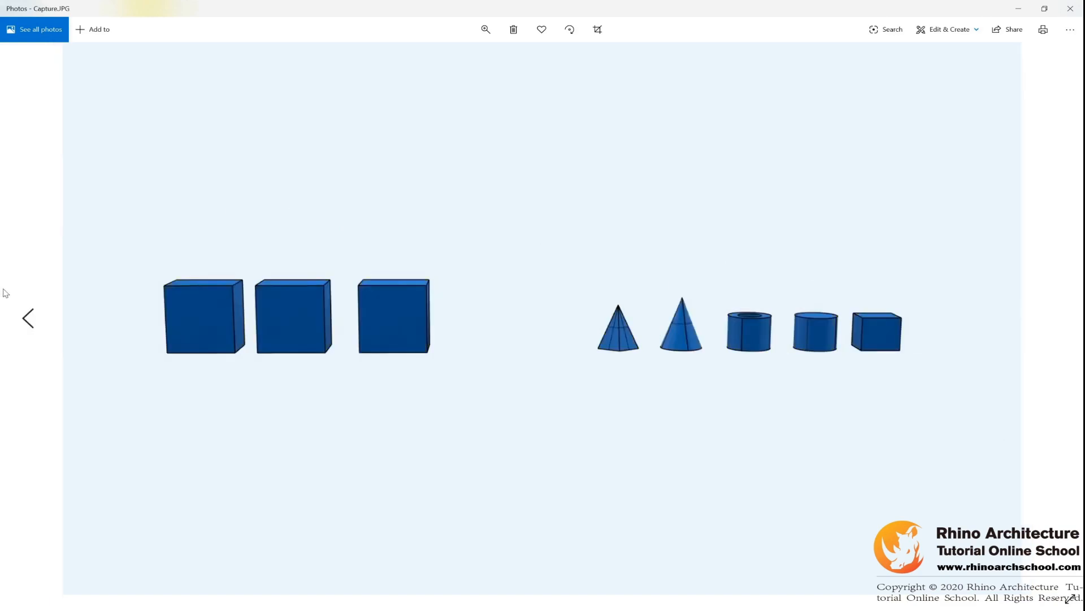
left_click(3, 320)
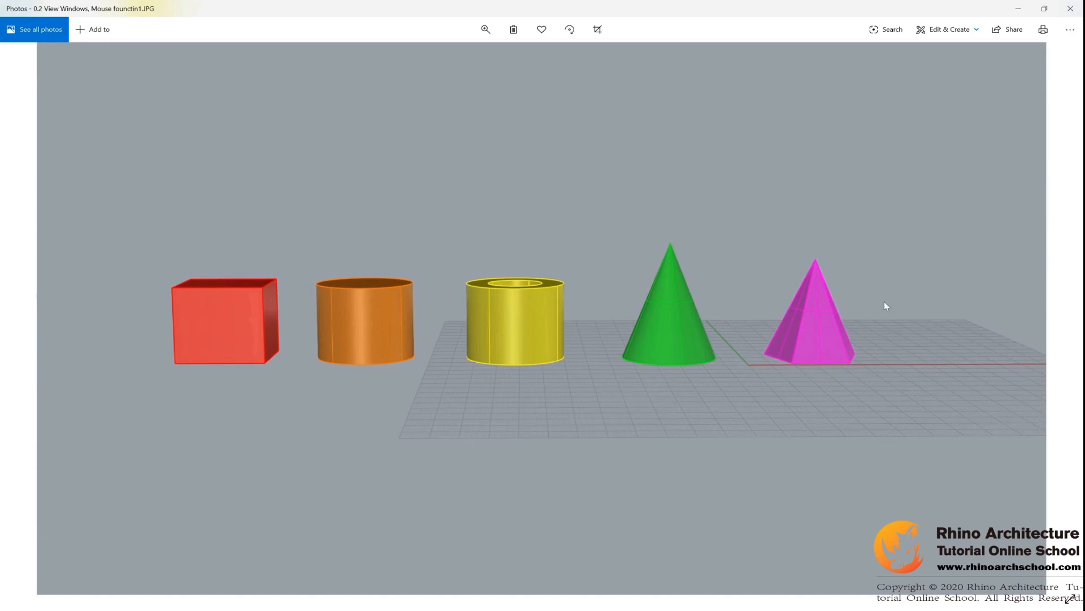
left_click(3, 281)
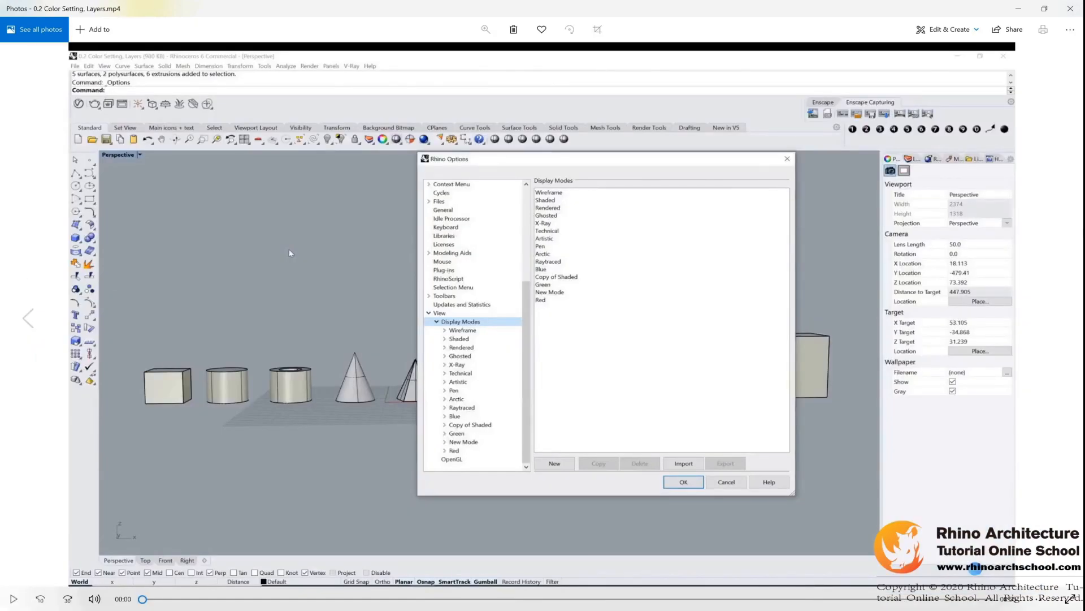
left_click(1056, 317)
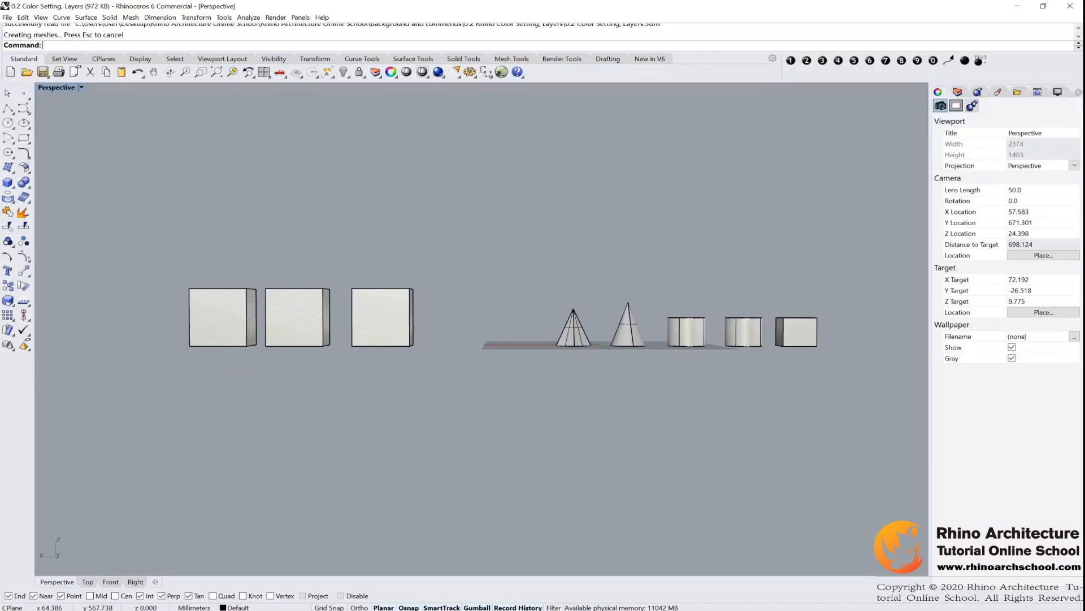
- Examine the solids in the Perspective viewport and the display modes available for it
double_click(65, 89)
double_click(517, 89)
right_click_drag(647, 317, 622, 309)
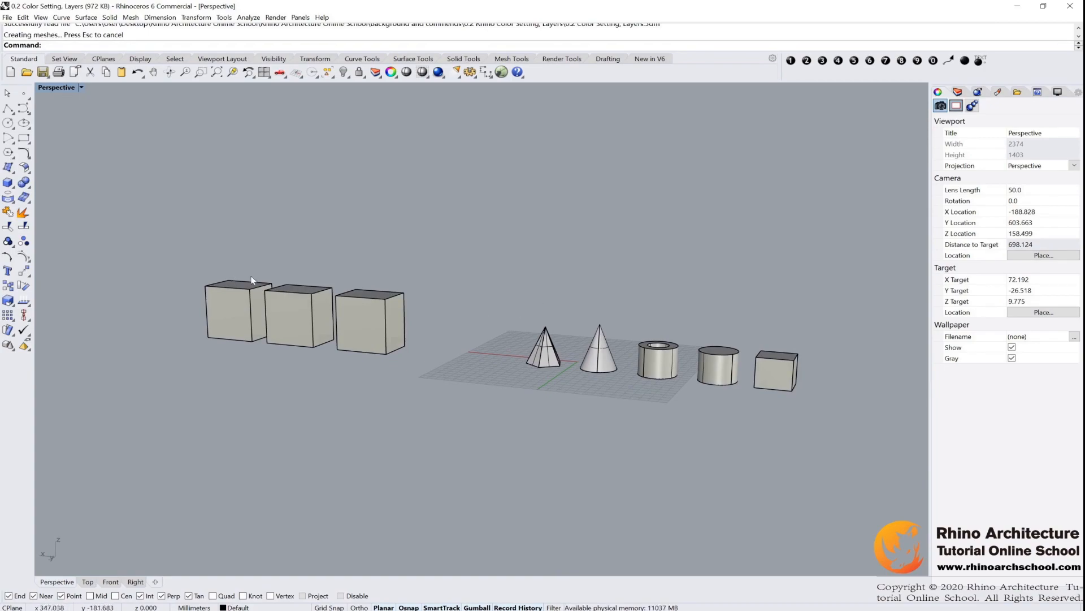
left_click(81, 87)
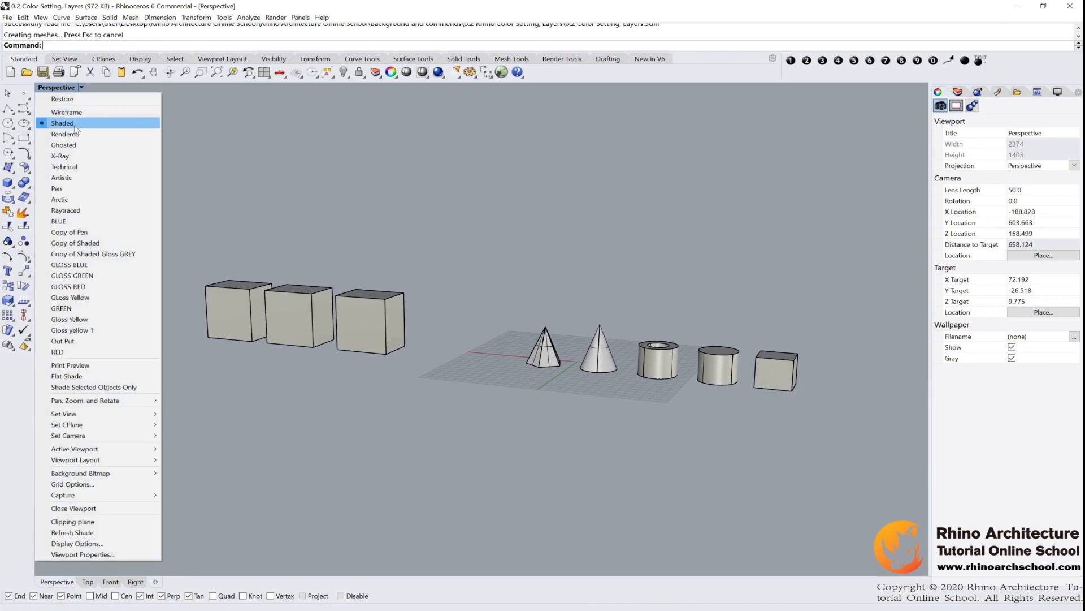
left_click(232, 212)
mouse_move(195, 208)
left_mouse_down()
mouse_move(508, 359)
mouse_move(848, 475)
mouse_move(799, 463)
mouse_move(202, 195)
left_mouse_up()
left_click(837, 479)
left_click(315, 190)
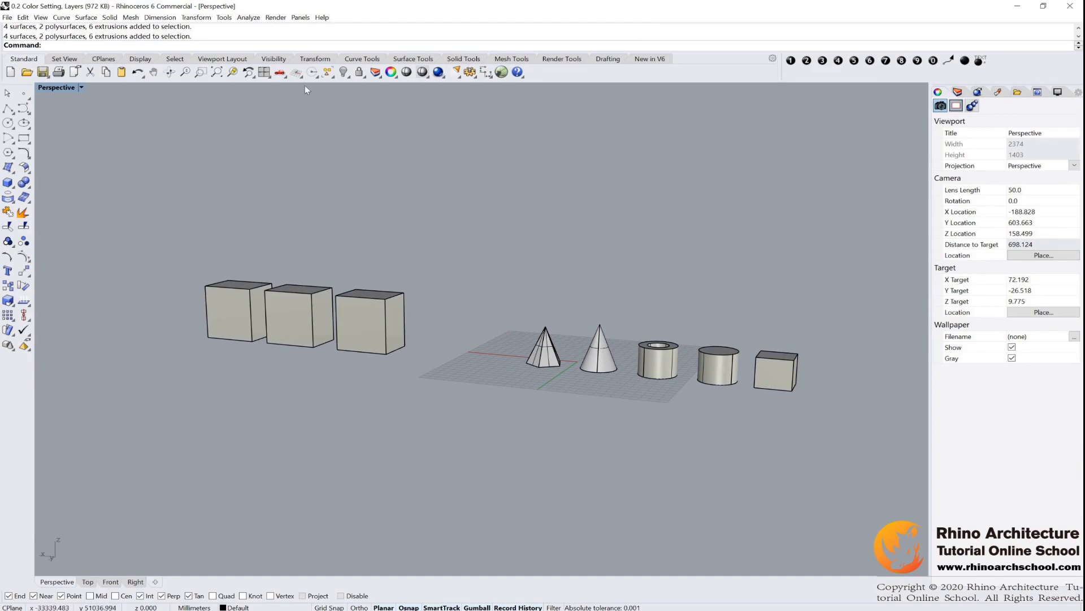
- Duplicate the Shaded display mode in the Rhino display mode options
left_click(224, 17)
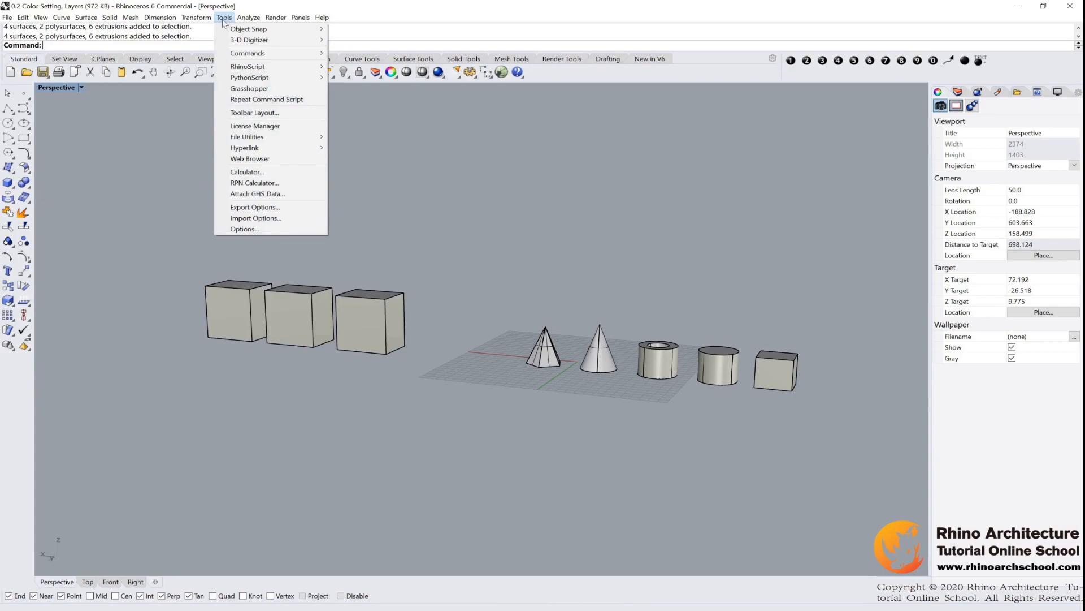
left_click(259, 229)
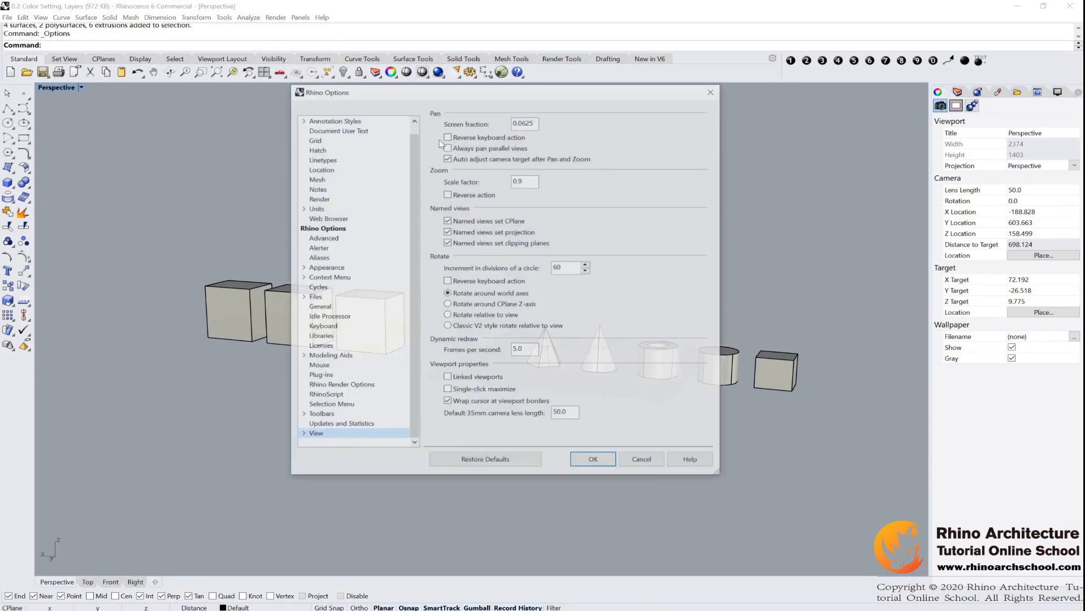
left_click(303, 435)
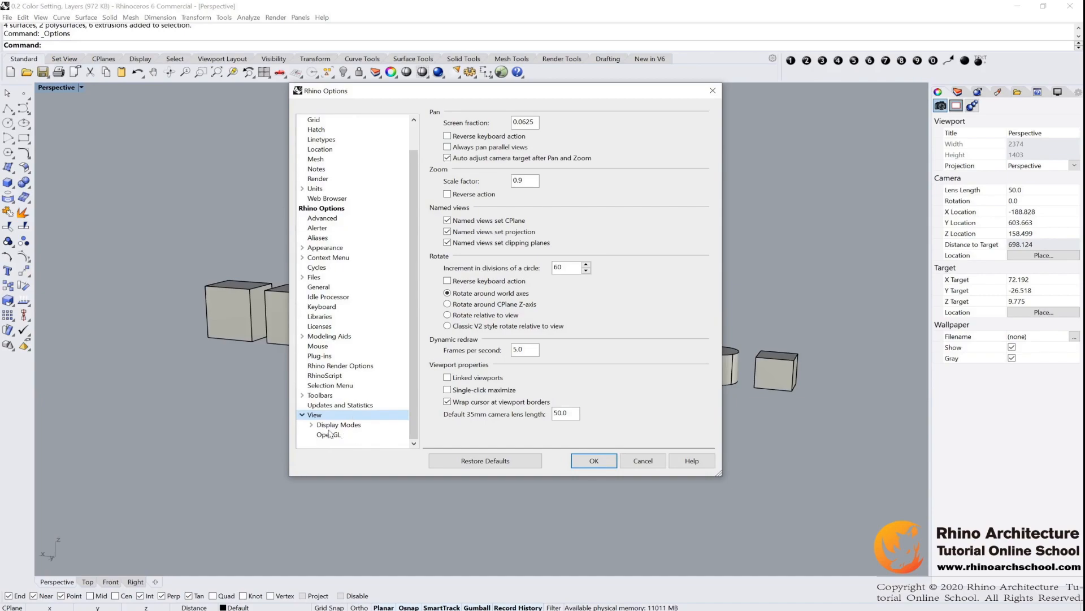
left_click(327, 425)
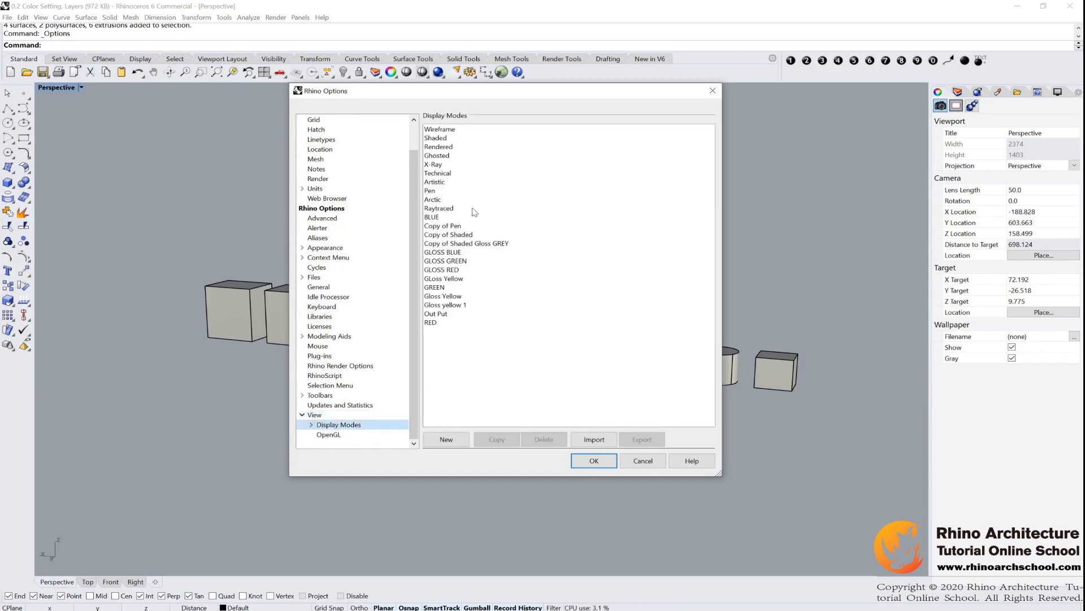
left_click(448, 139)
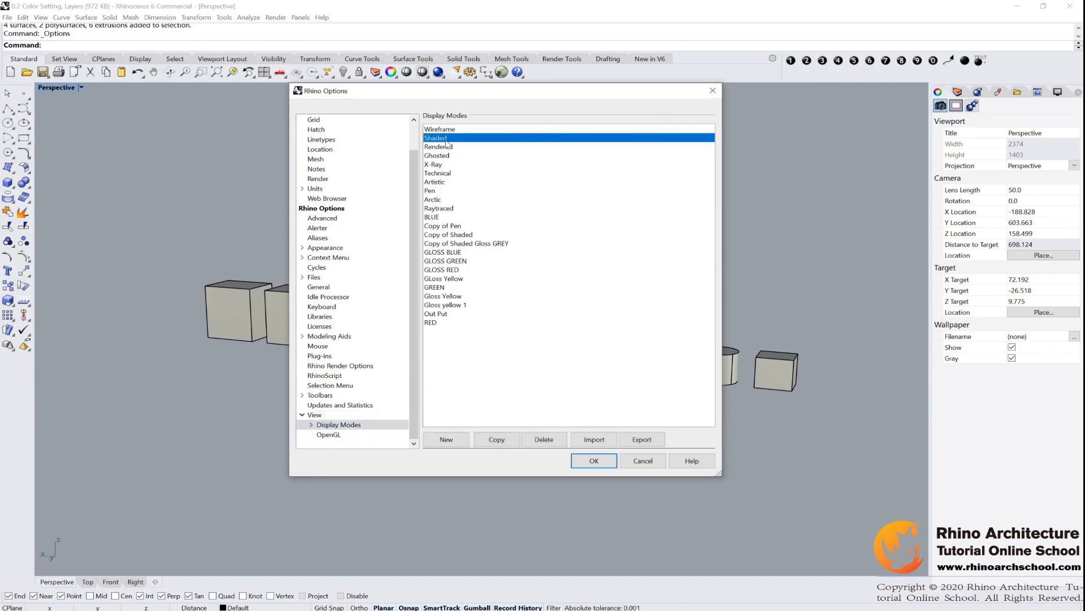
left_click(502, 440)
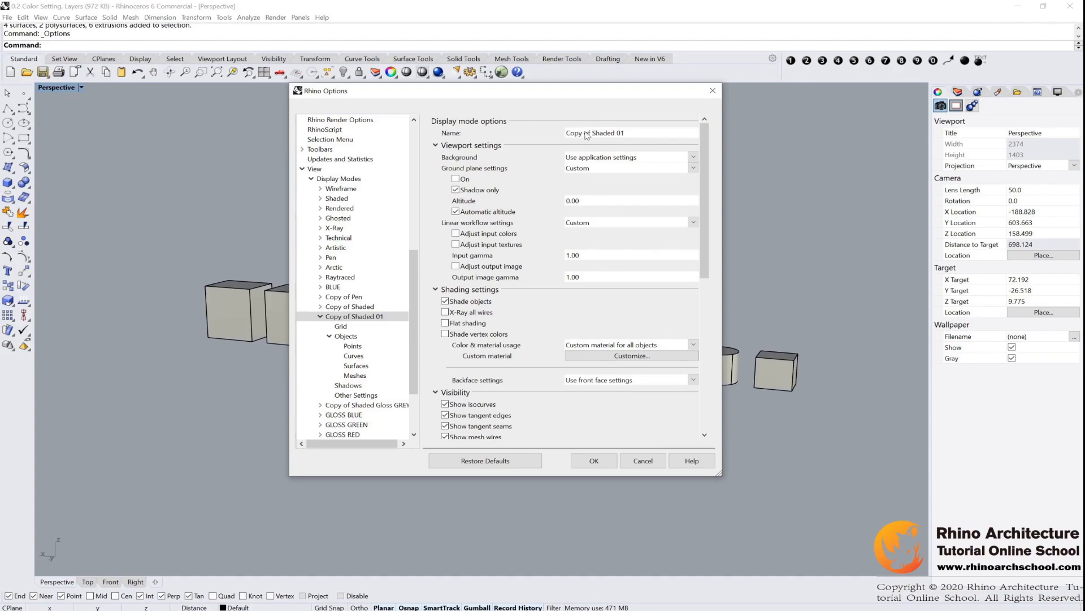
- Rename the copied Shaded display mode as Gloss yellow 1
left_click_drag(631, 136, 549, 137)
type("Gl")
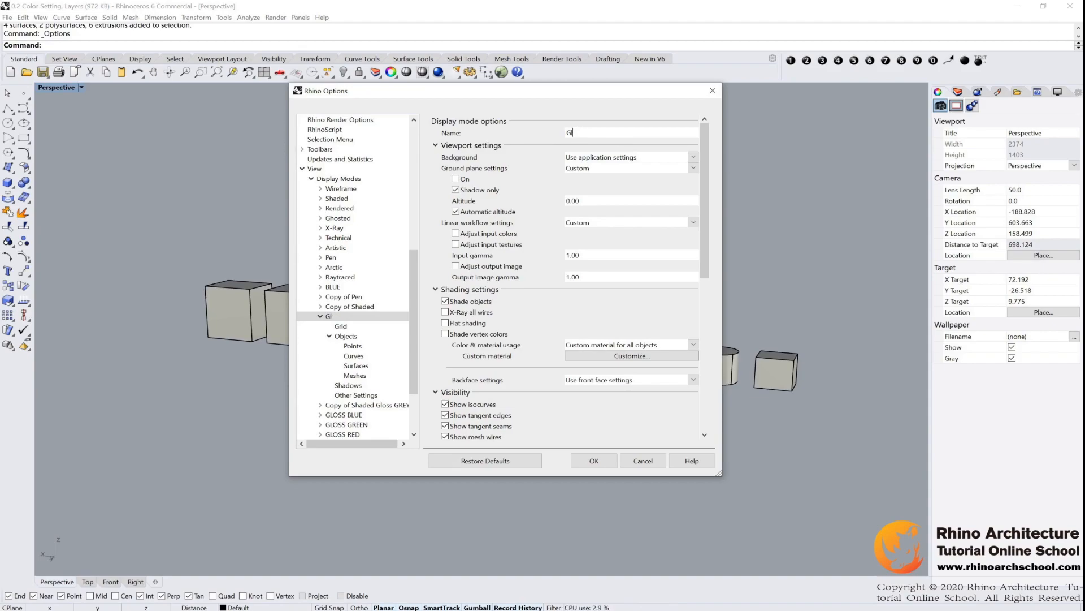
type("oss yellow 1")
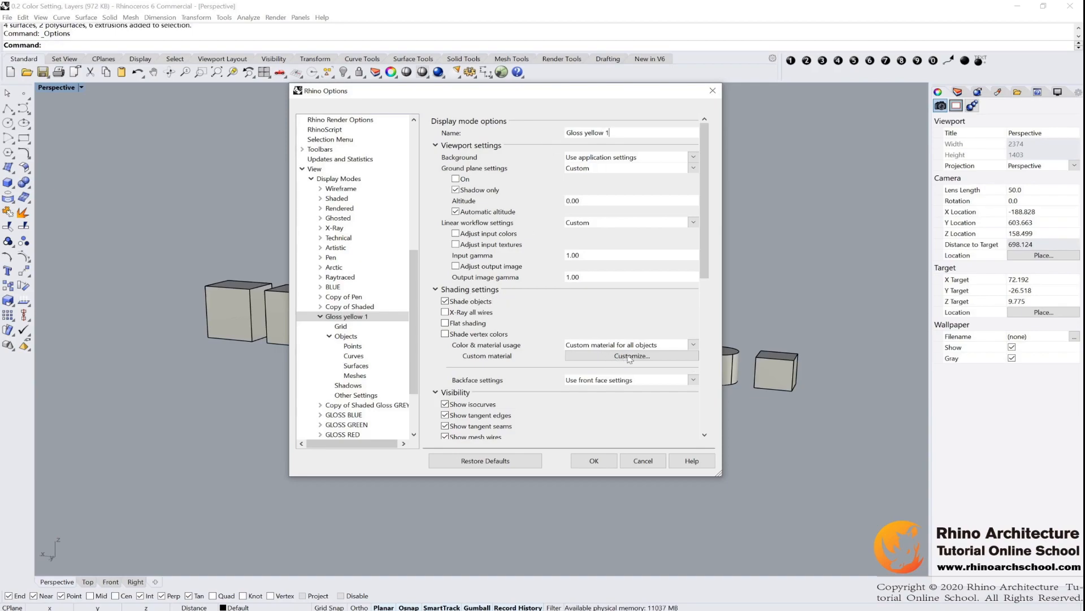
- Assign the Yellow Gallardo image from the Display mode folder as the environment map of the mode's custom material
left_click(650, 360)
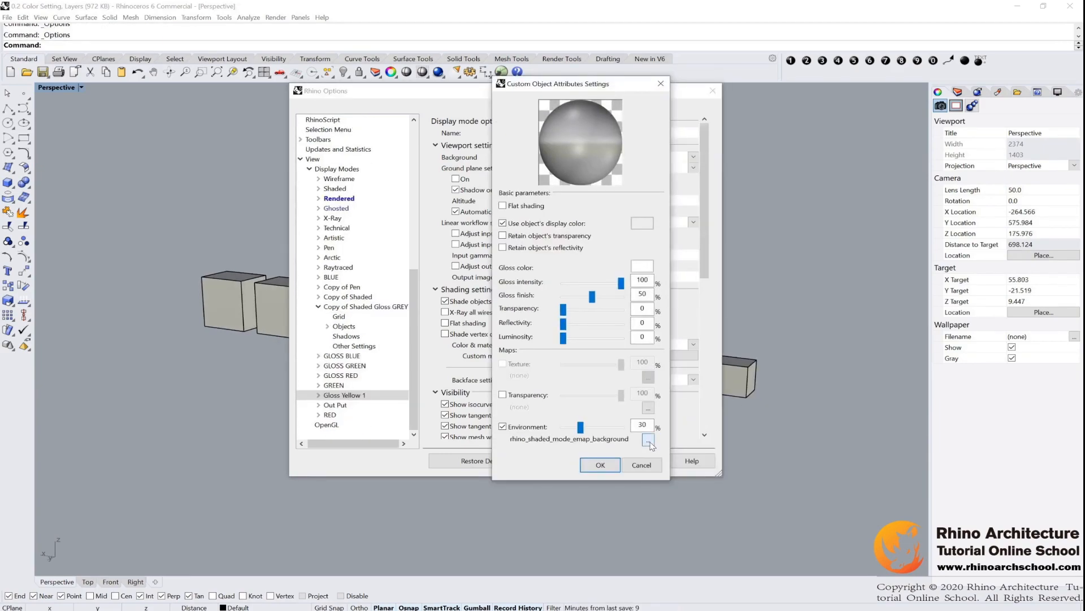
left_click(647, 441)
scroll(698, 239, "down", 1)
left_click(757, 325)
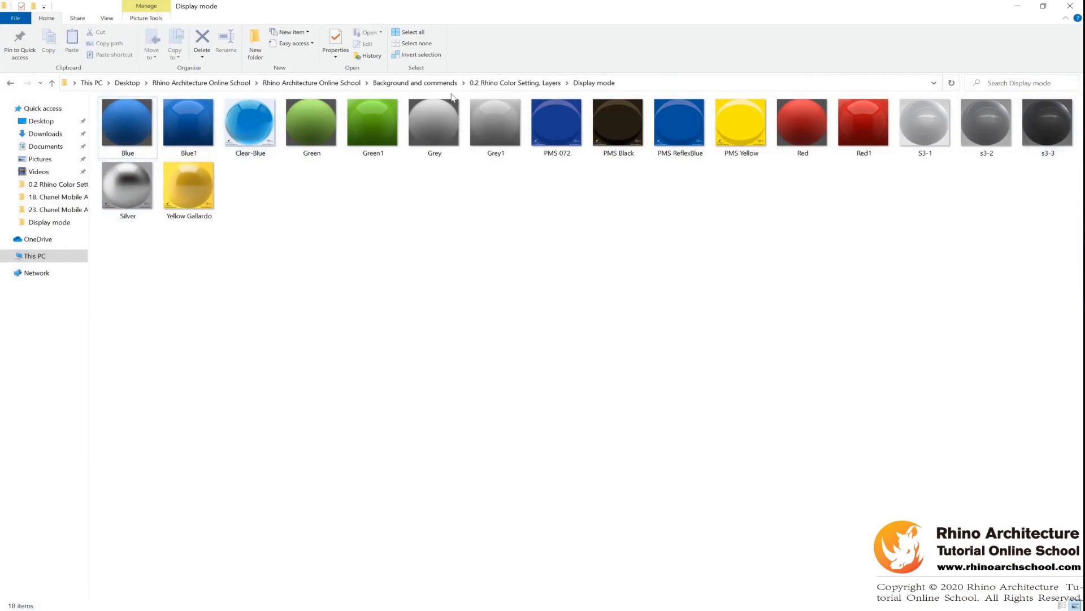
left_click_drag(944, 236, 1050, 197)
left_click_drag(1081, 241, 594, 93)
left_click(485, 564)
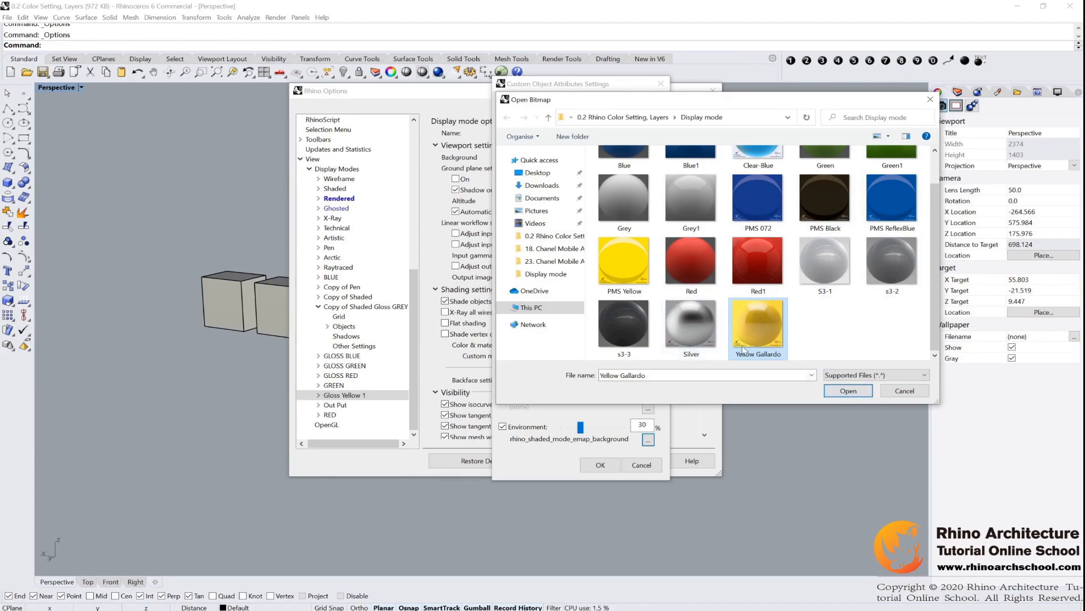
left_click(848, 390)
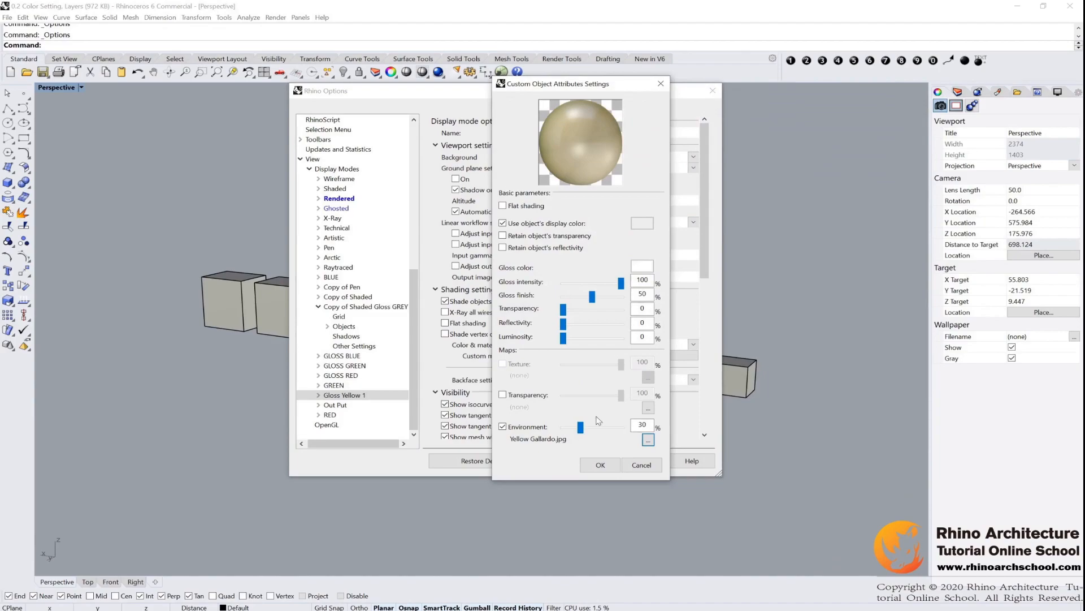
- Set the custom material's environment map strength to 100% and accept the display mode options
left_click_drag(579, 432, 656, 433)
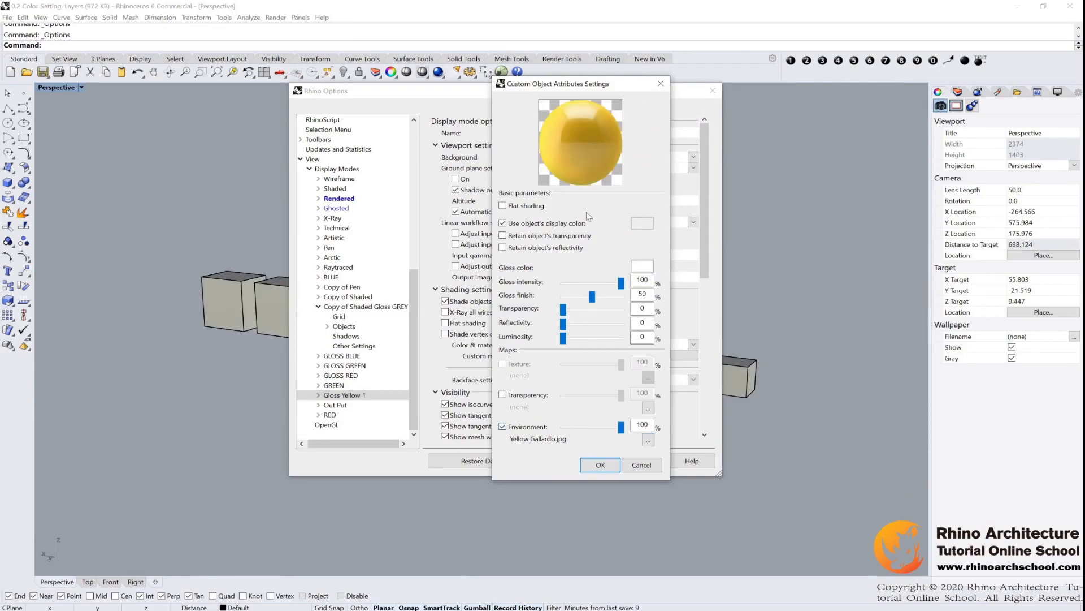
left_click(601, 464)
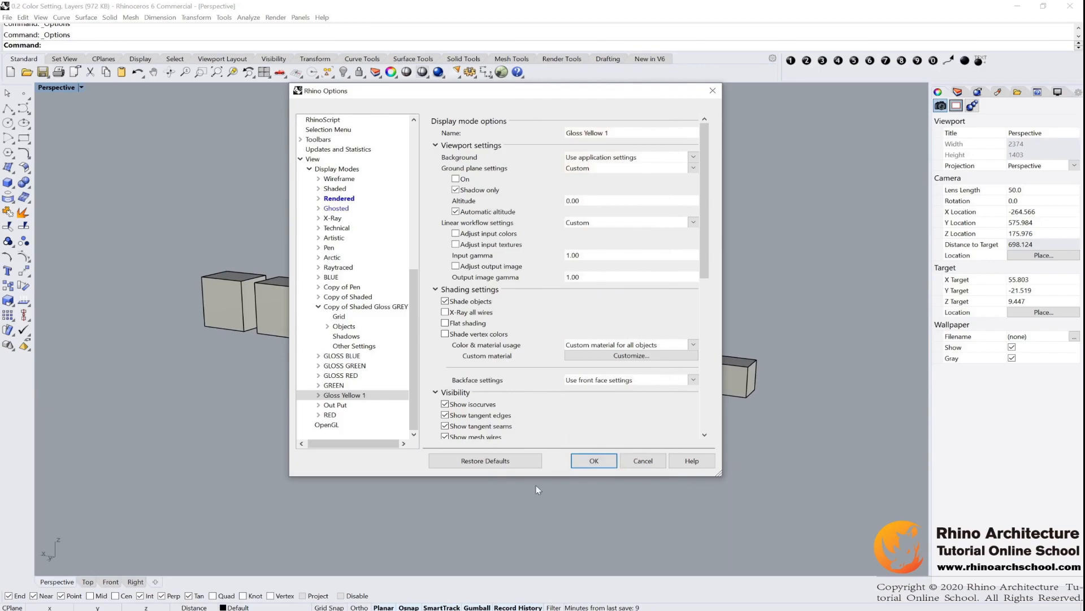
left_click(594, 460)
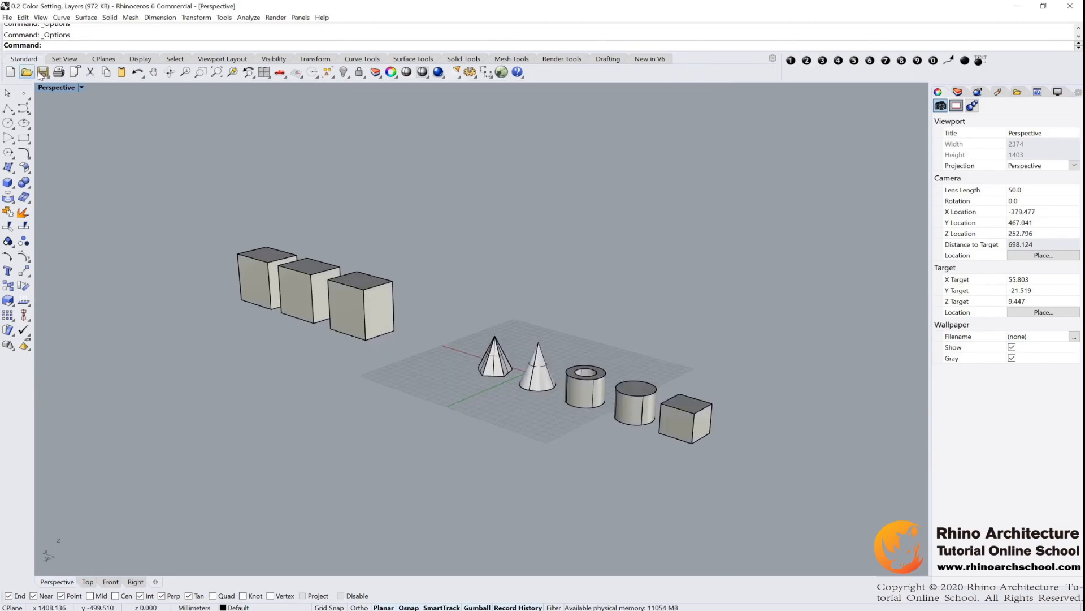
- Switch the Perspective viewport to the Gloss Yellow 1 display mode and check the solids' appearance
left_click(82, 88)
left_click(70, 308)
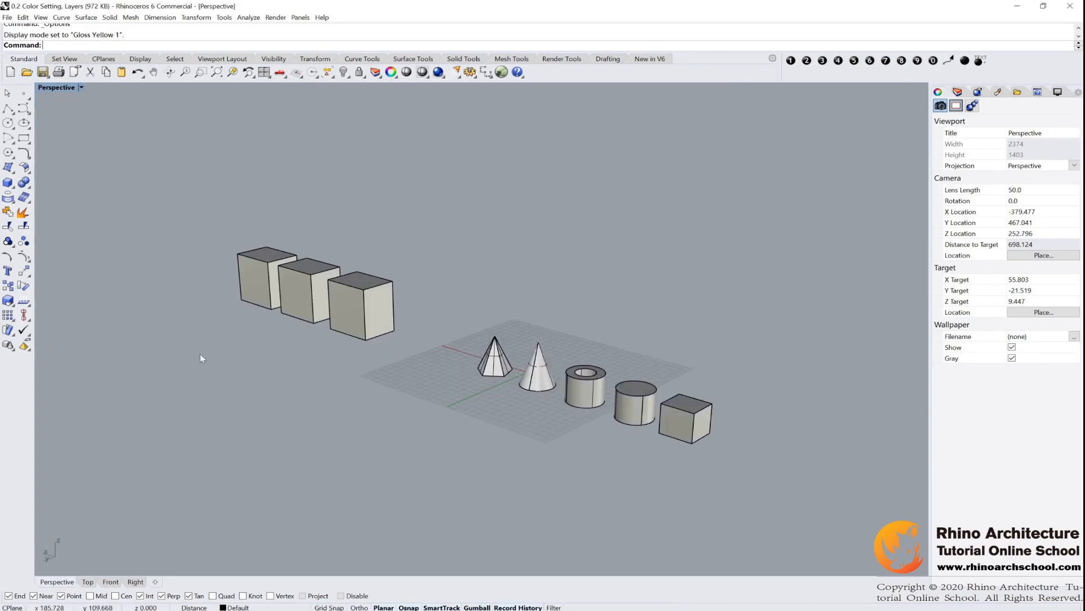
right_click_drag(594, 402, 540, 400)
left_click_drag(76, 109, 887, 547)
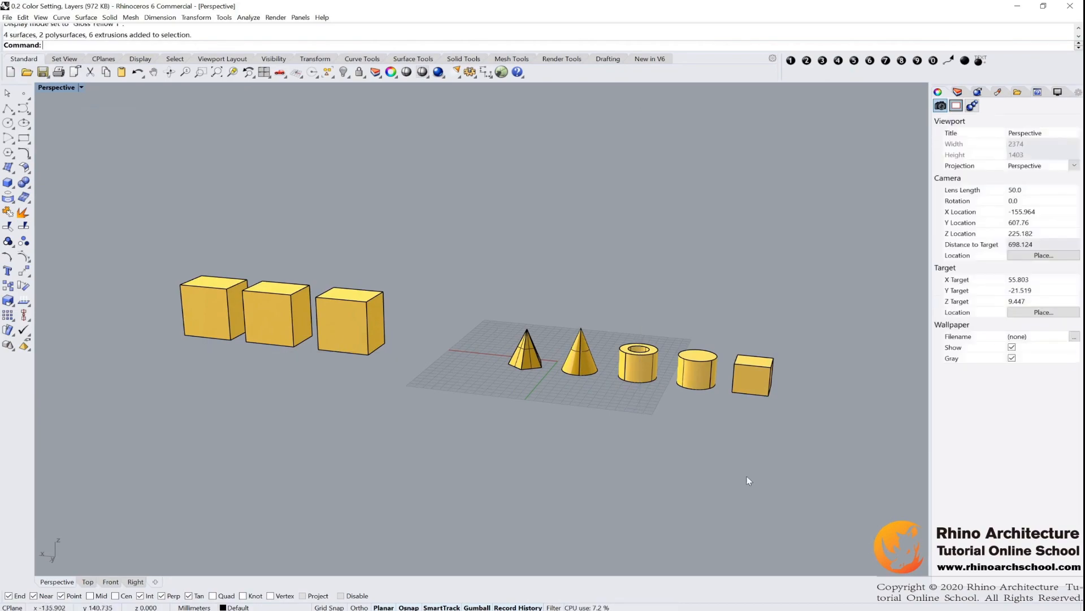
- Change the Gloss Yellow 1 display mode's viewport background to Solid color
left_click(224, 17)
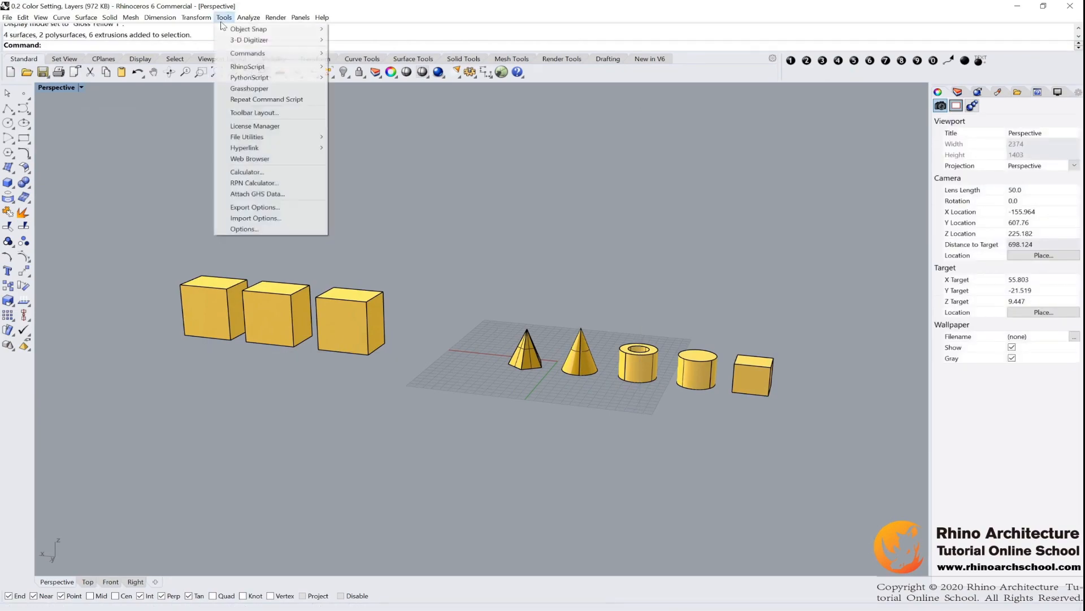
left_click(260, 229)
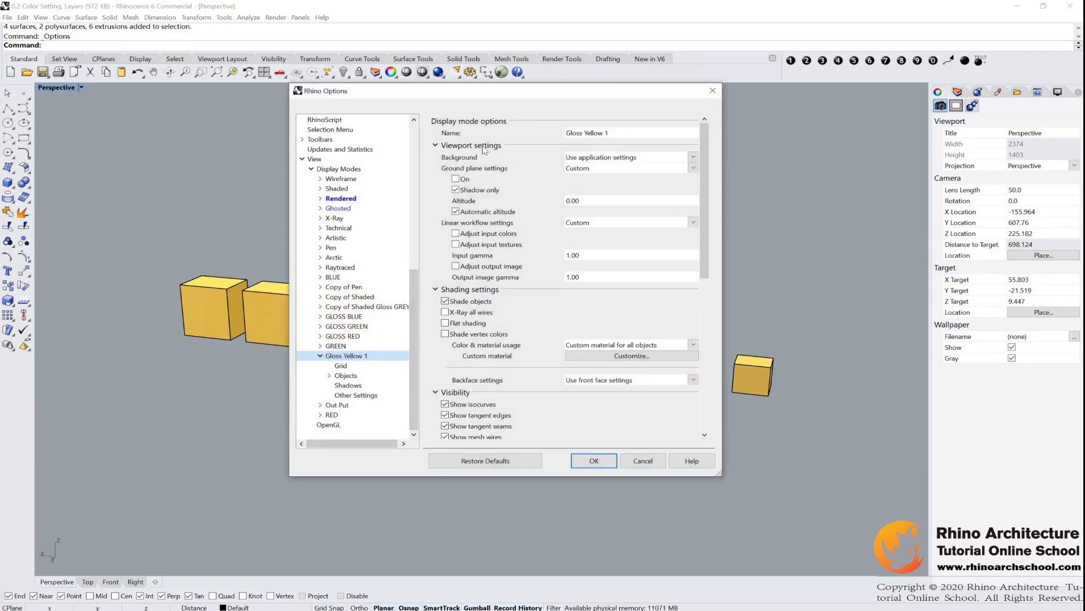
left_click(617, 158)
left_click(605, 182)
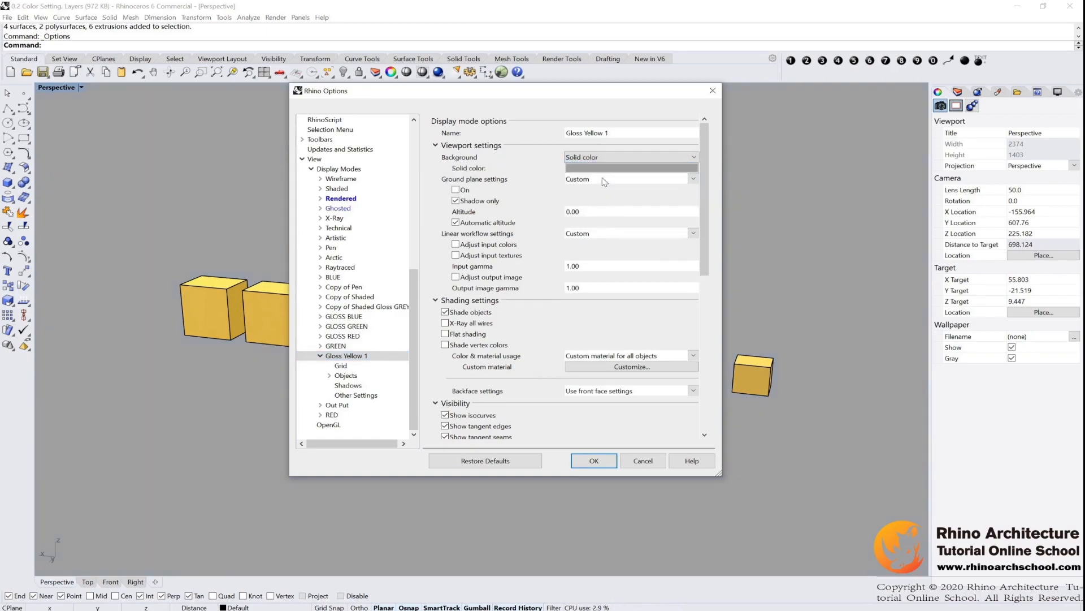
- Set the solid background to a pale cyan with hue 180, saturation 22 and value 255, and apply the options
left_click(601, 169)
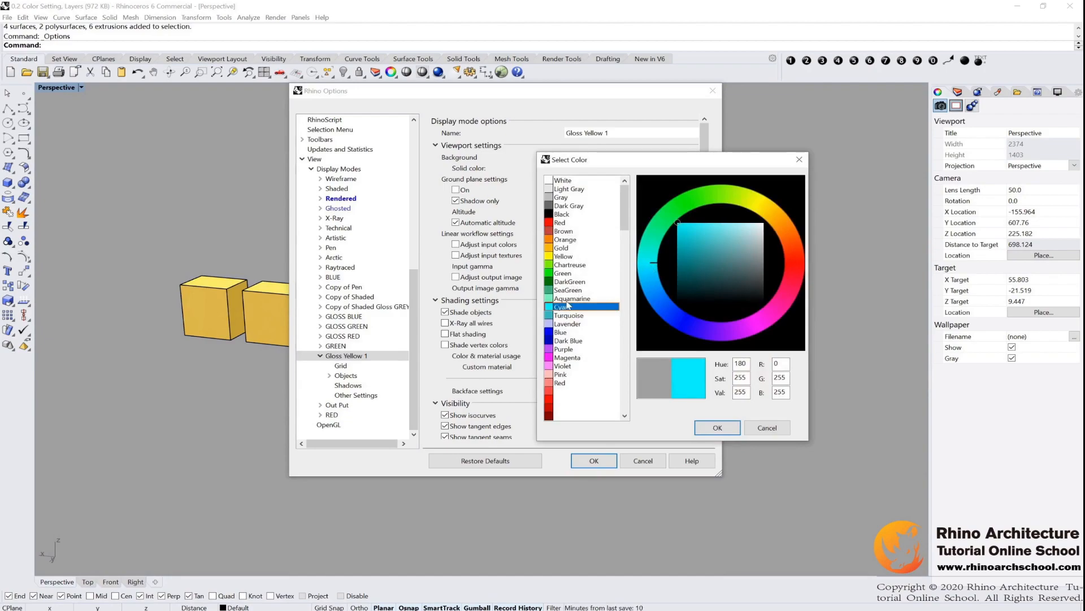
left_click(573, 299)
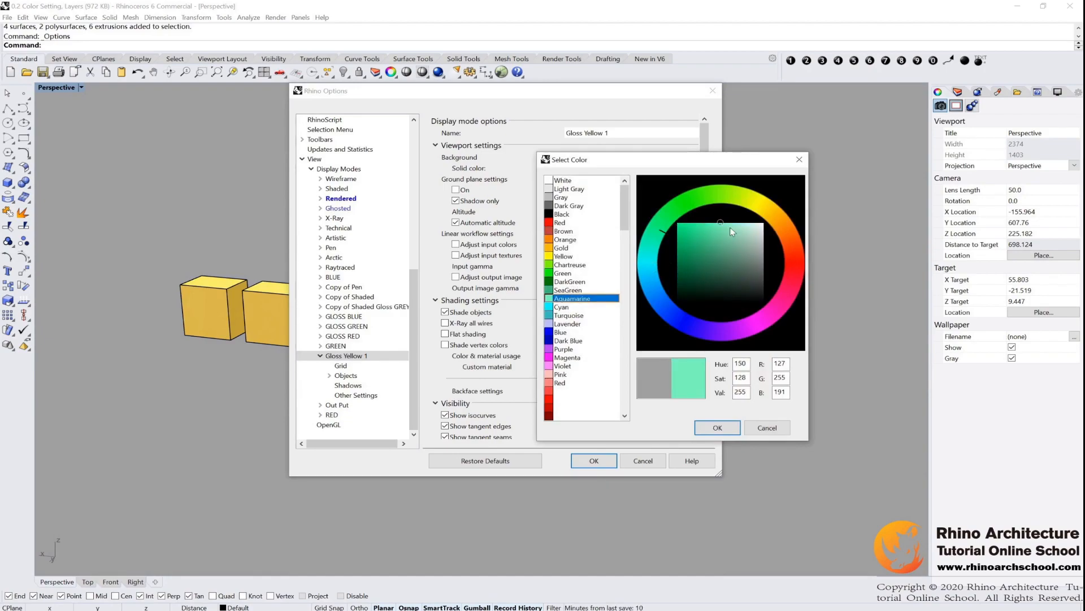
left_click(560, 307)
left_click_drag(735, 227, 759, 212)
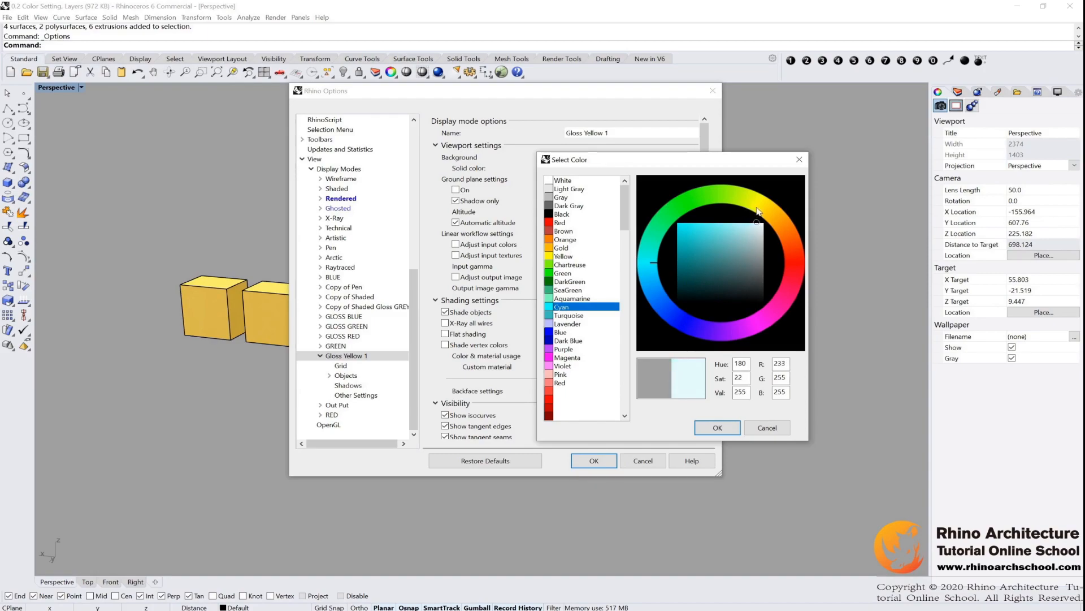
left_click(717, 427)
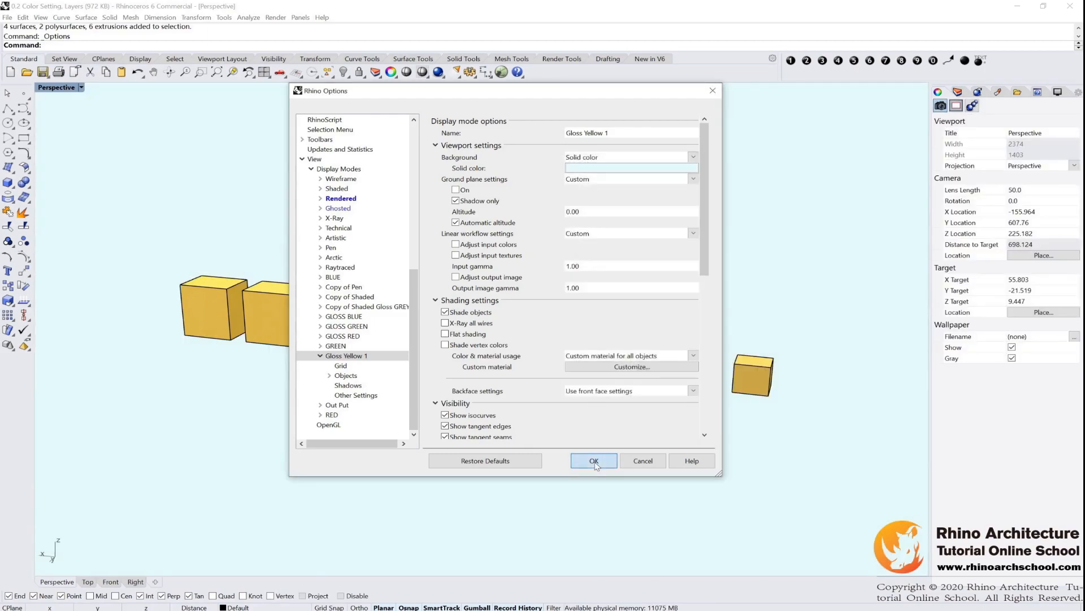
left_click(594, 461)
right_click_drag(714, 310, 749, 324)
scroll(668, 315, "down", 3)
scroll(667, 315, "up", 1)
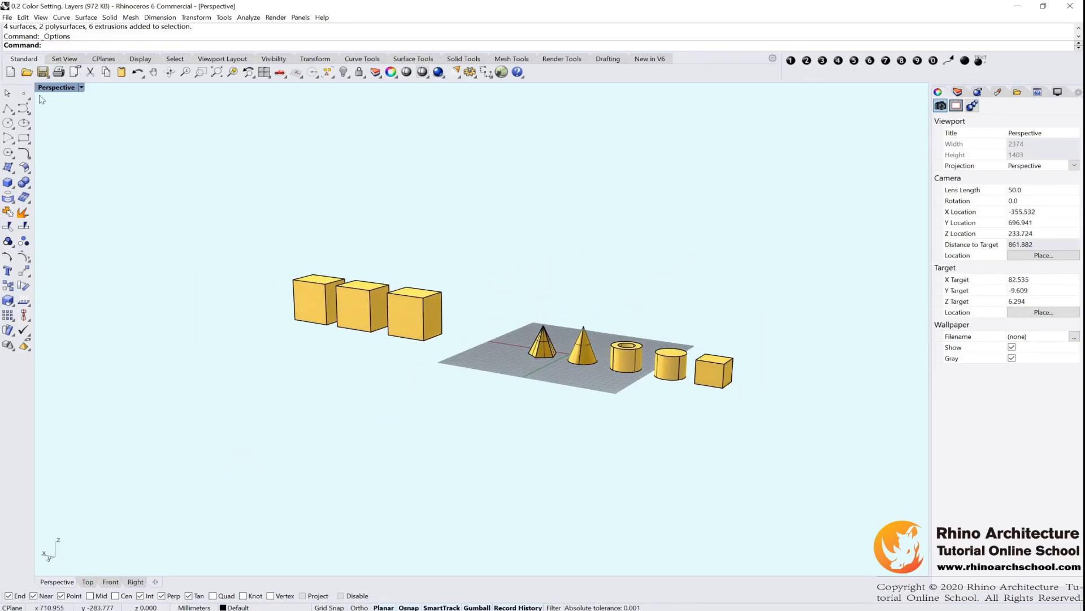
- Duplicate the Shaded display mode in the Rhino options and name the copy "clear blue"
left_click(223, 17)
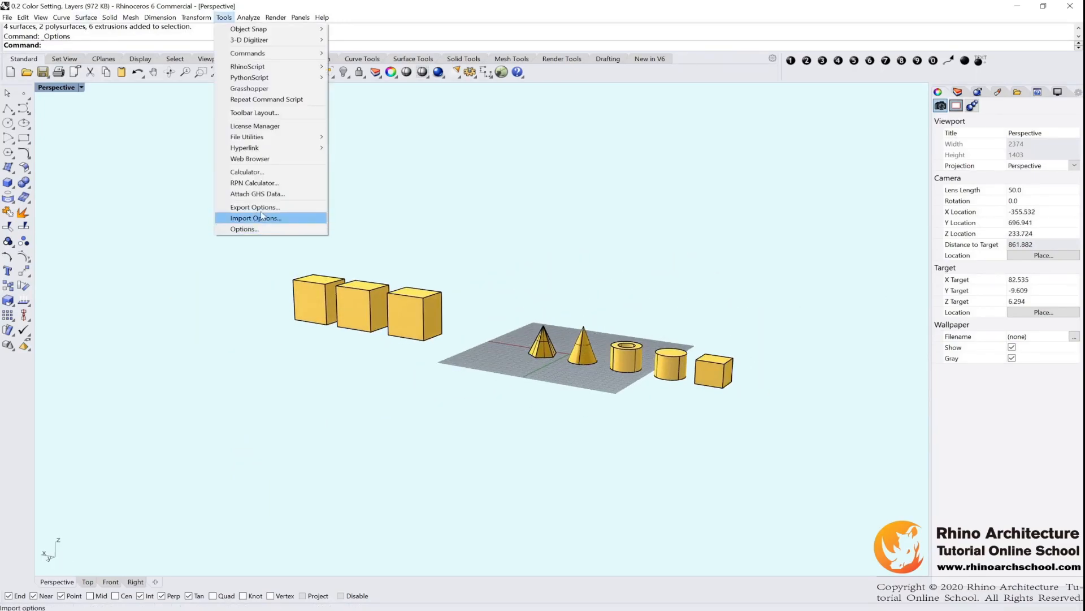
left_click(294, 227)
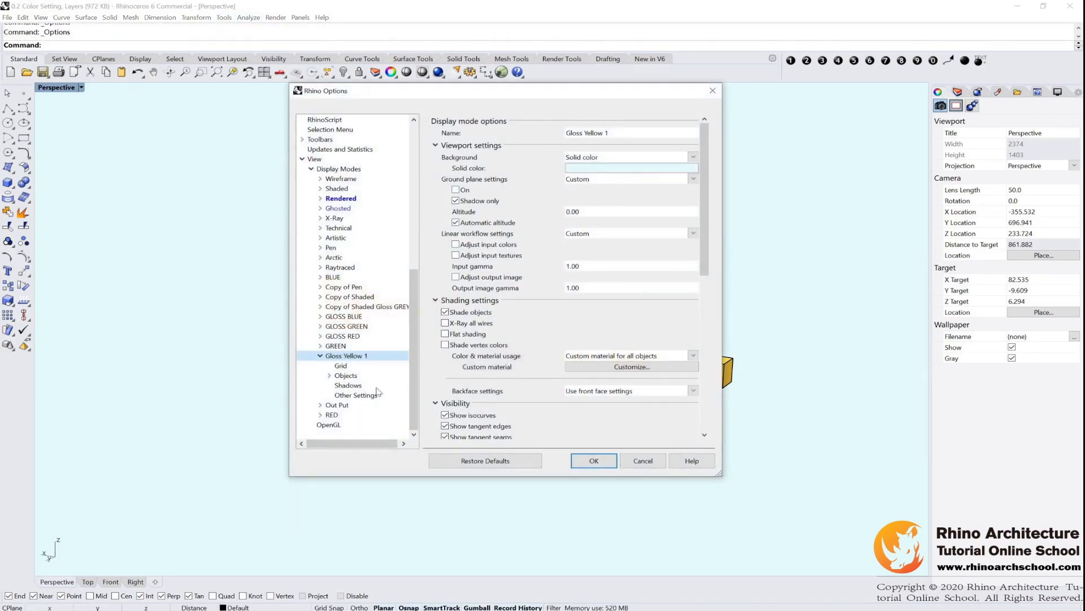
left_click(370, 171)
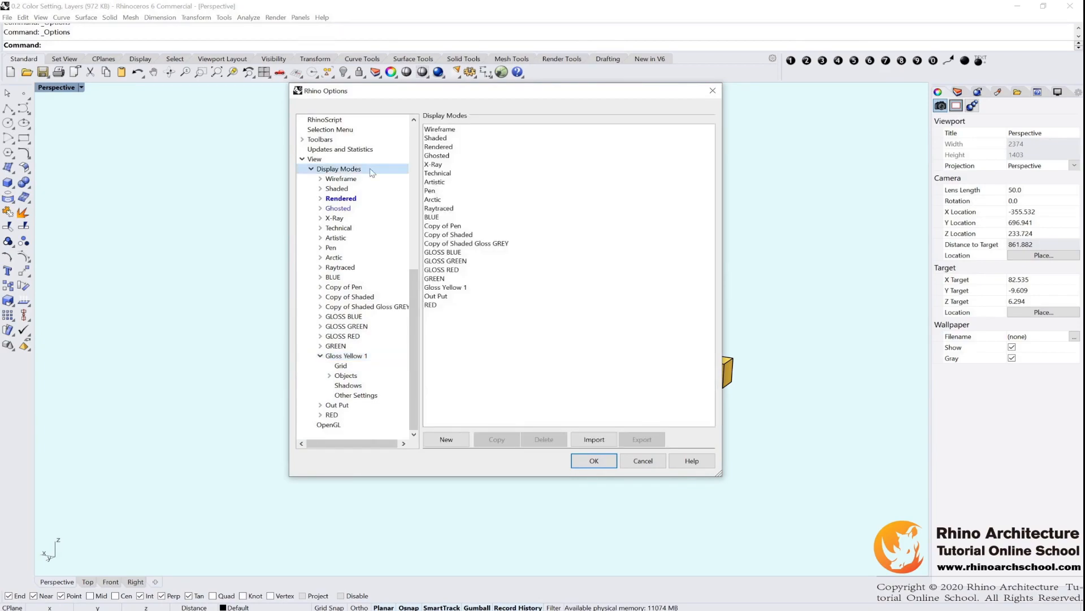
left_click(444, 139)
left_click(483, 441)
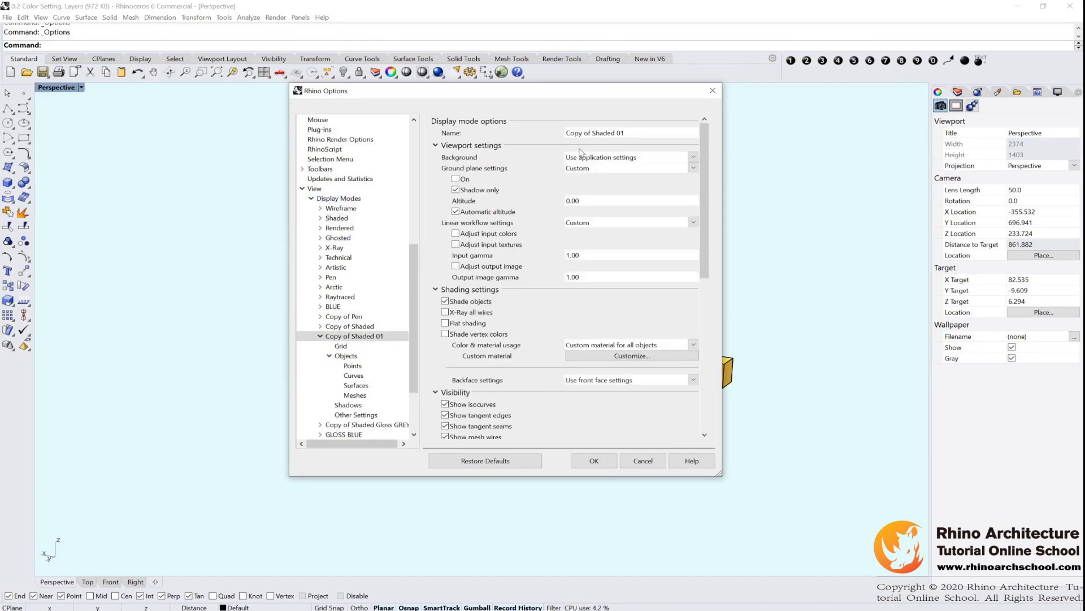
left_click_drag(631, 134, 475, 134)
type("clear")
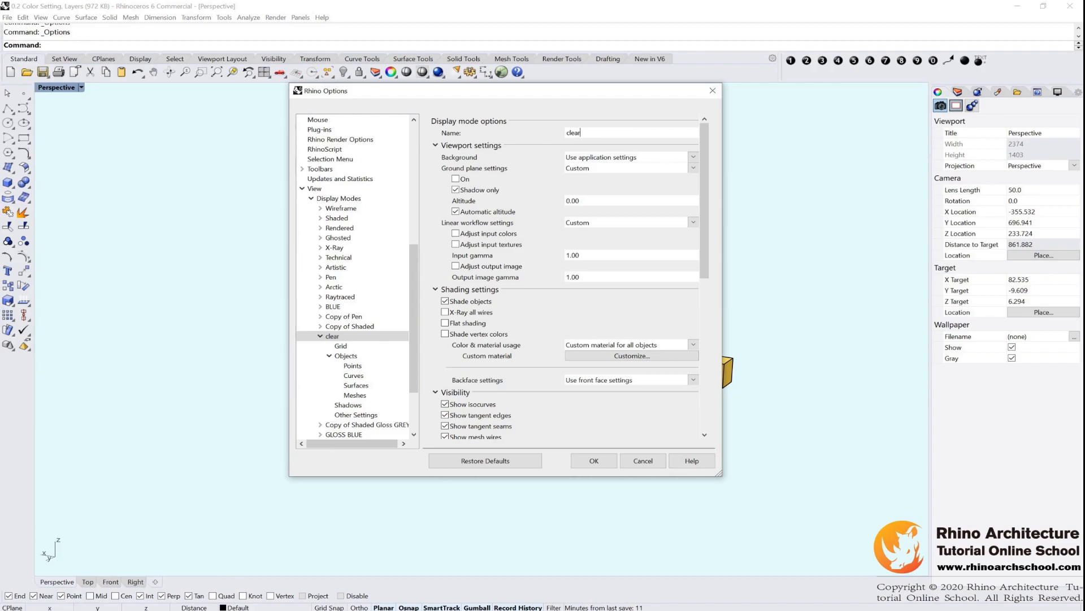
type(" blue")
- Assign the Clear-Blue image as the clear blue mode's custom material environment map at 100% strength and accept the material settings
left_click(636, 356)
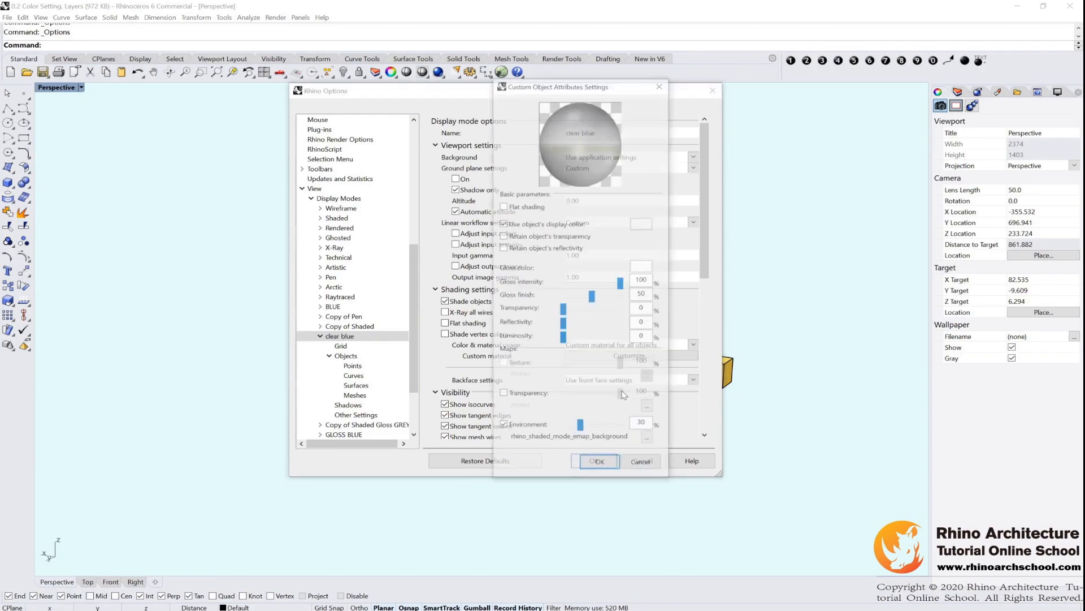
left_click(648, 440)
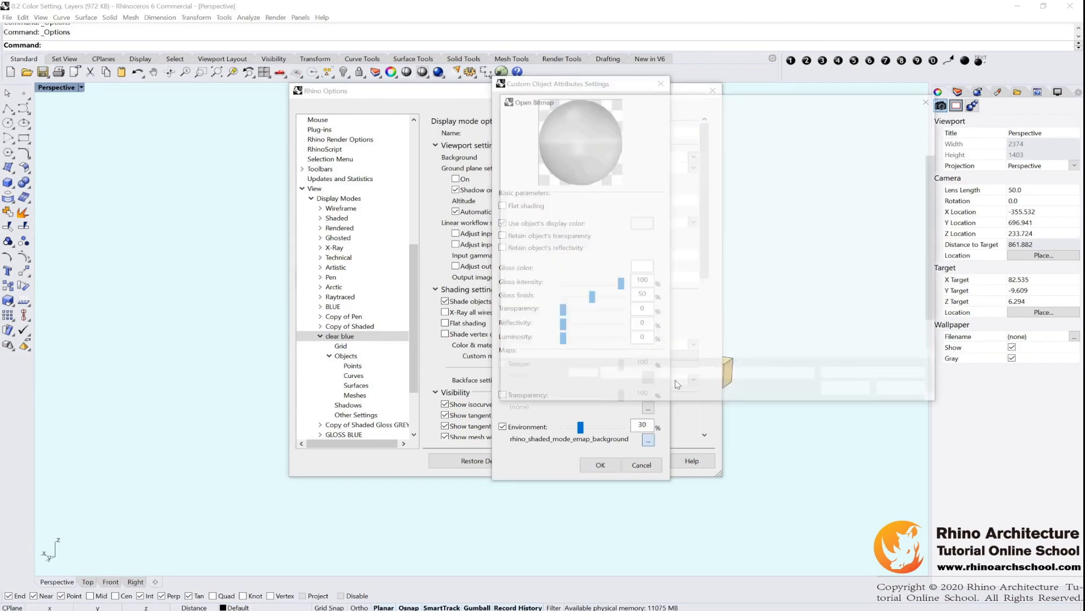
left_click(757, 174)
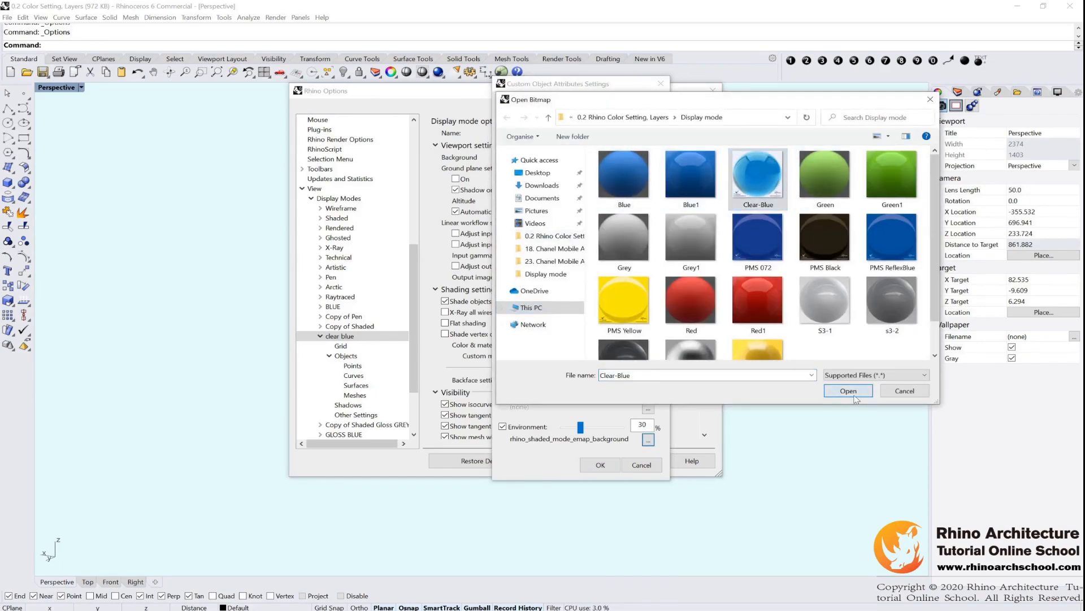
left_click(848, 391)
left_click_drag(581, 427, 621, 427)
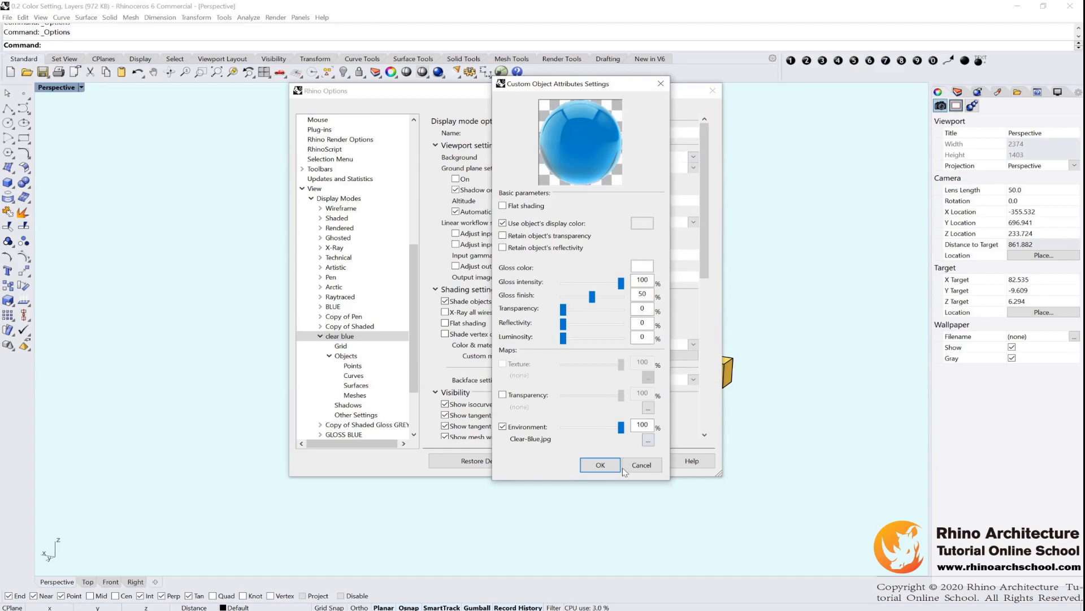
left_click(600, 464)
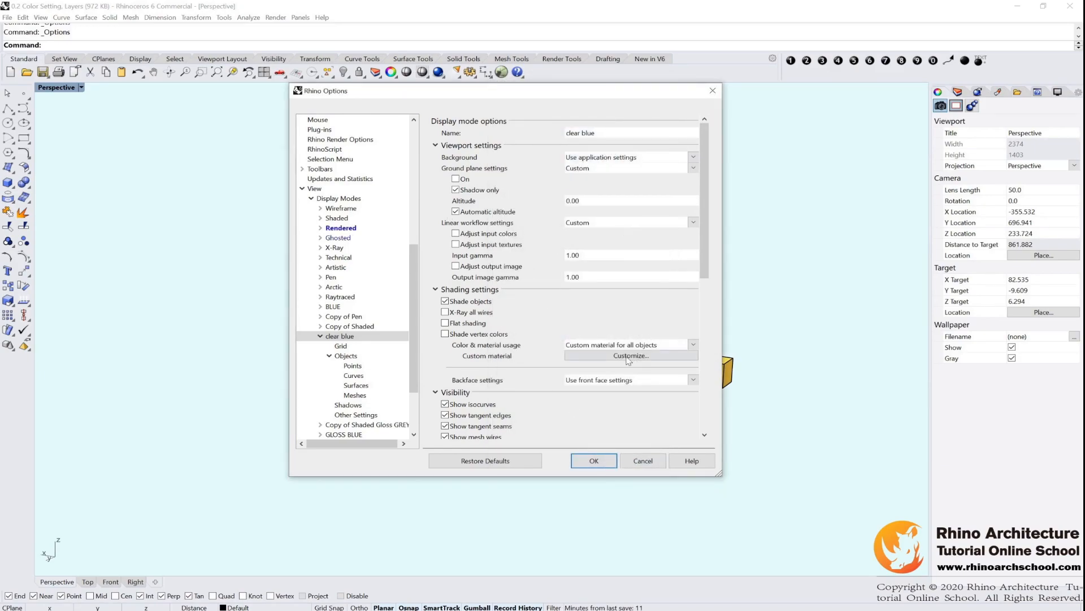
- Change the clear blue mode's background to Solid color, pick a pale tint starting from Red, and accept the options
left_click(655, 157)
left_click(581, 168)
left_click(582, 167)
left_click(558, 223)
mouse_move(710, 232)
left_mouse_down()
mouse_move(721, 205)
mouse_move(739, 200)
left_mouse_up()
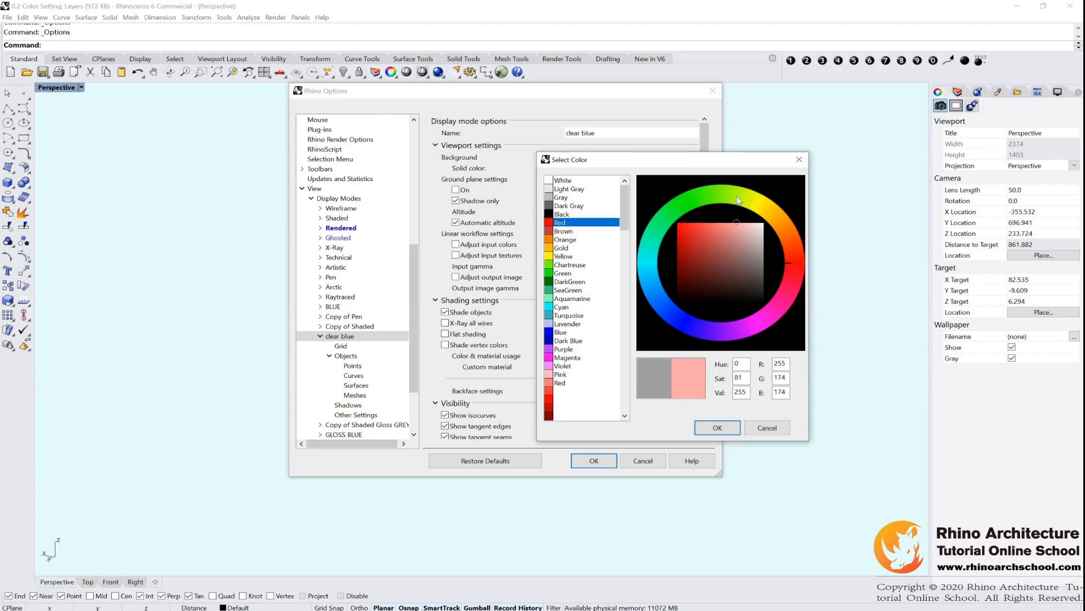
left_click(717, 427)
left_click(594, 461)
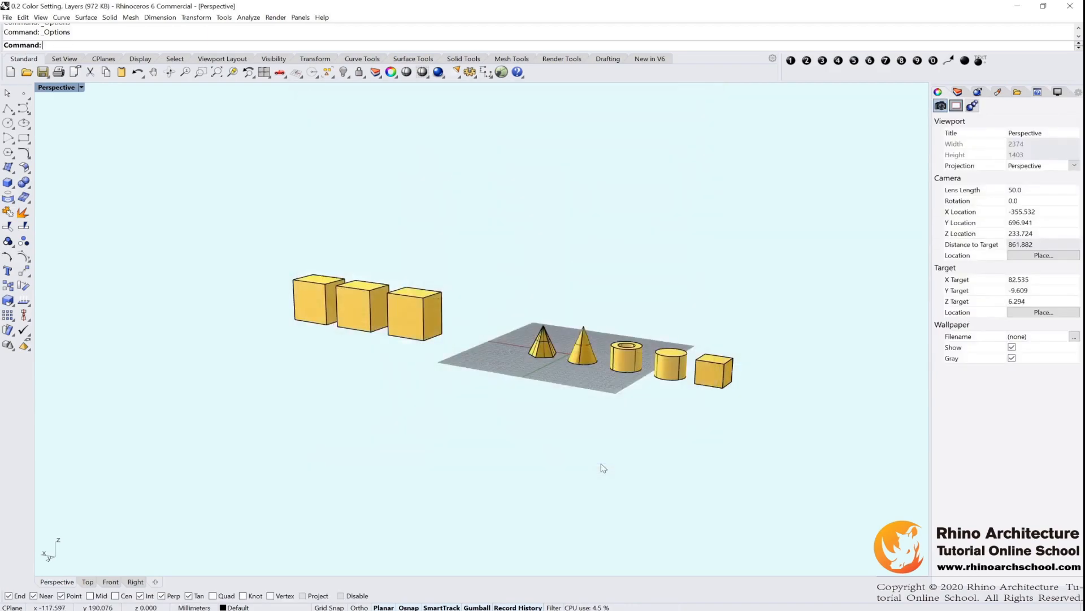
- Switch the Perspective viewport to the clear blue display mode and inspect the solids from several angles and distances
left_click(82, 87)
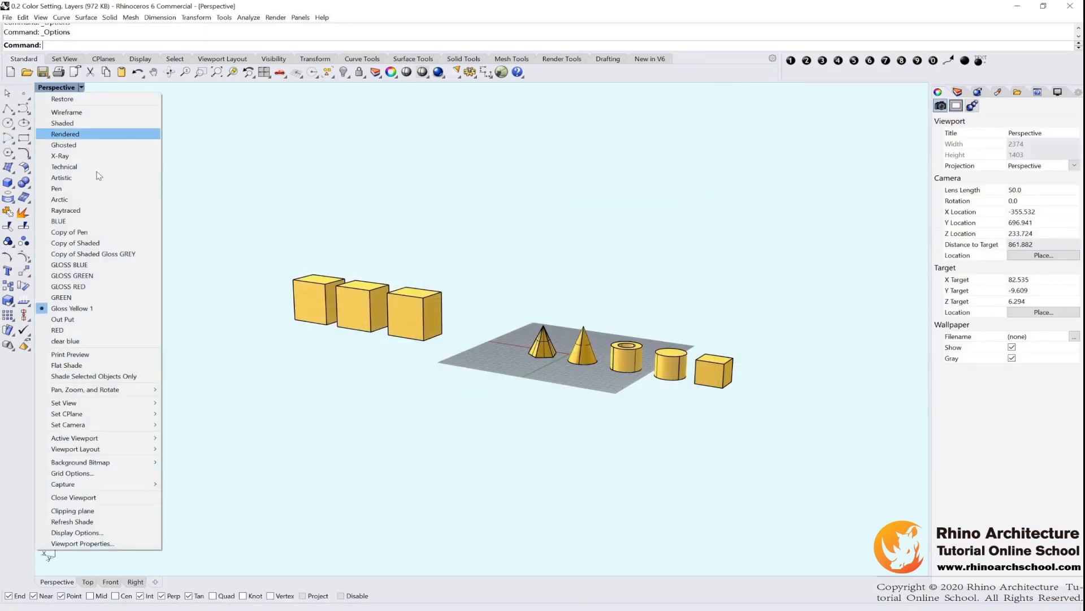
left_click(58, 341)
right_click_drag(709, 326, 611, 315)
scroll(401, 318, "up", 8)
mouse_move(403, 319)
right_mouse_down()
mouse_move(507, 346)
mouse_move(663, 348)
mouse_move(618, 353)
mouse_move(639, 371)
mouse_move(639, 357)
mouse_move(696, 358)
right_mouse_up()
scroll(663, 346, "down", 8)
scroll(639, 371, "up", 2)
- Set the Perspective viewport to the Shaded display mode
left_click(81, 88)
left_click(73, 124)
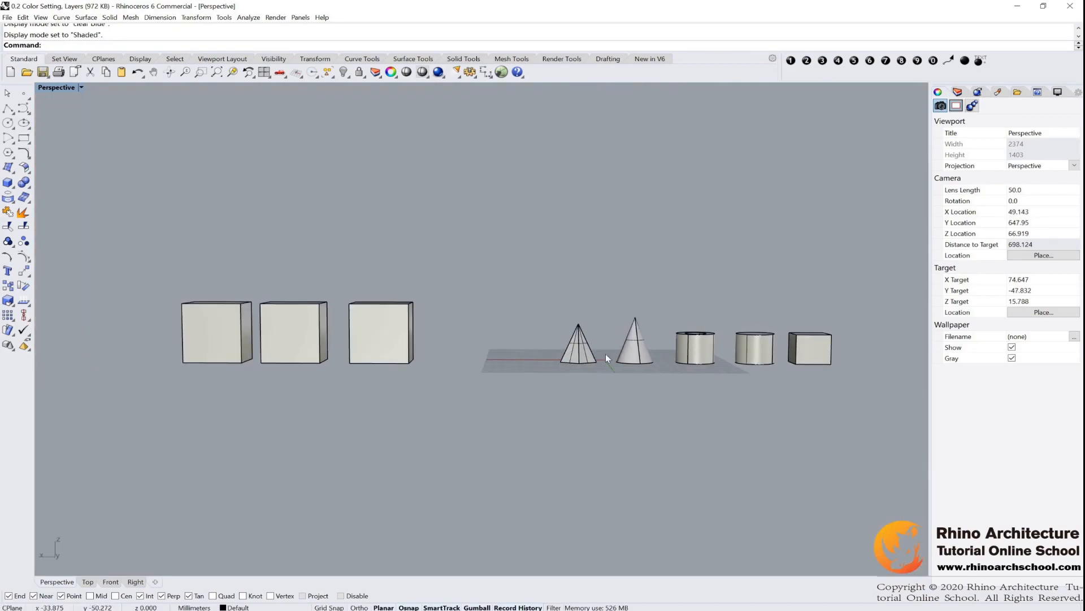
right_click_drag(344, 283, 429, 334)
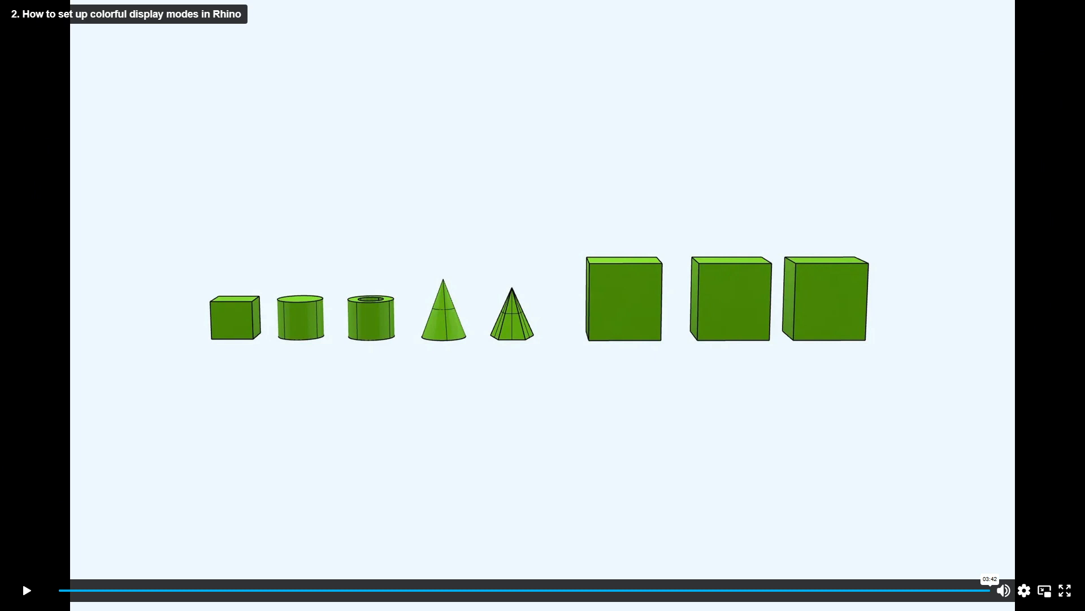
left_click(1065, 590)
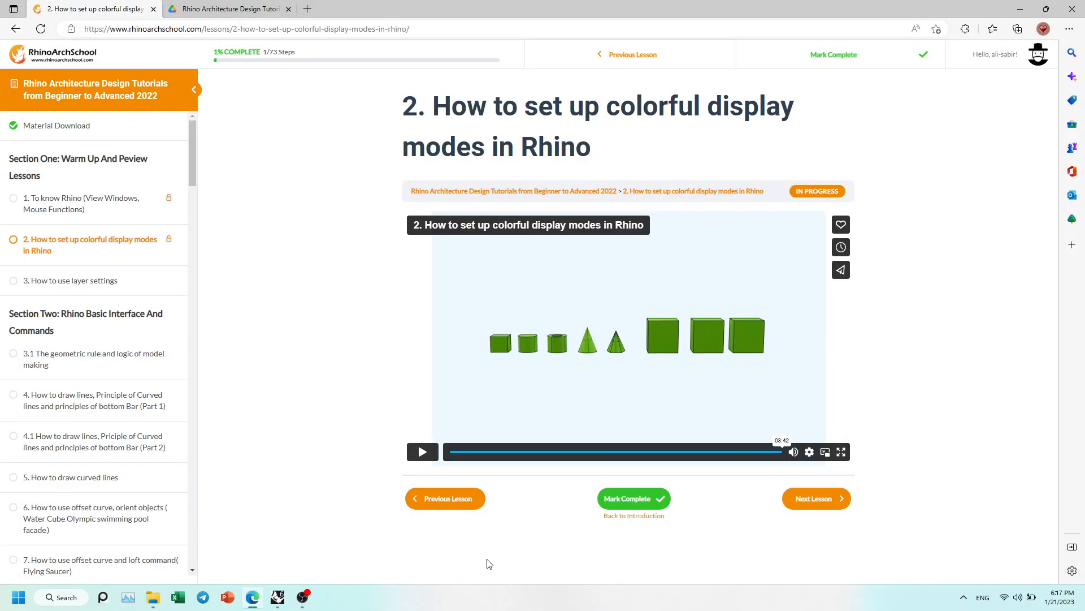
left_click(278, 598)
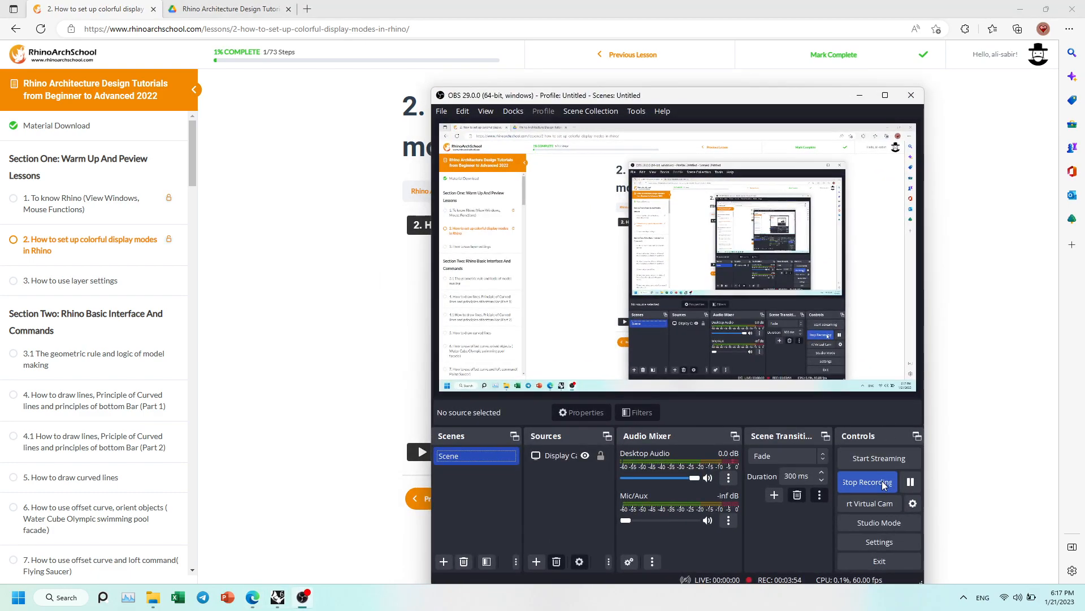